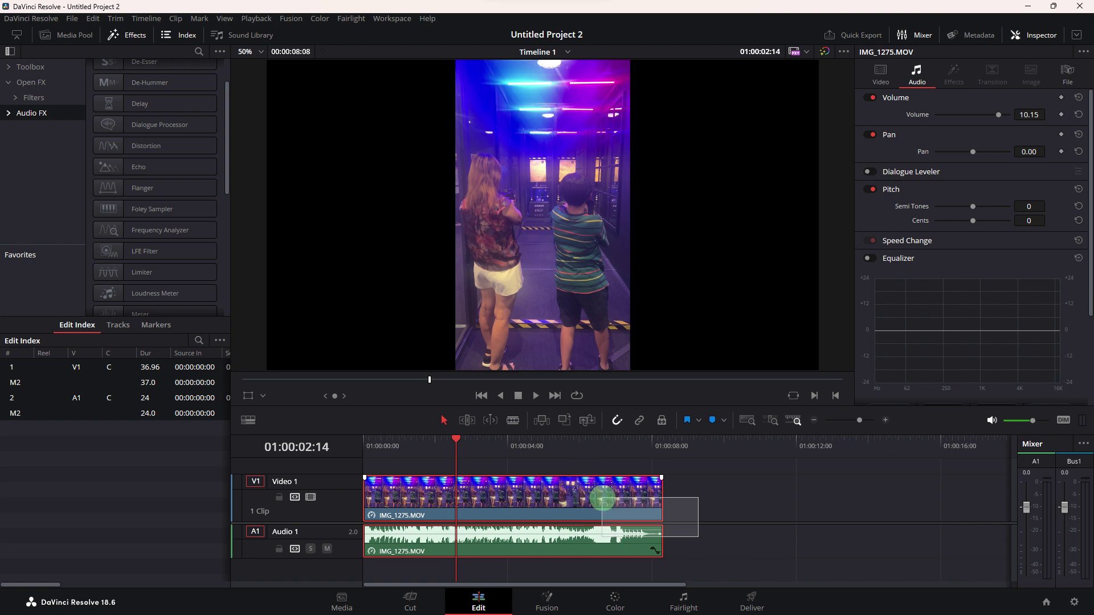
- Switch to the Fairlight page and show IMG_1275.MOV audio's properties, with speed at 100%
right_click(602, 500)
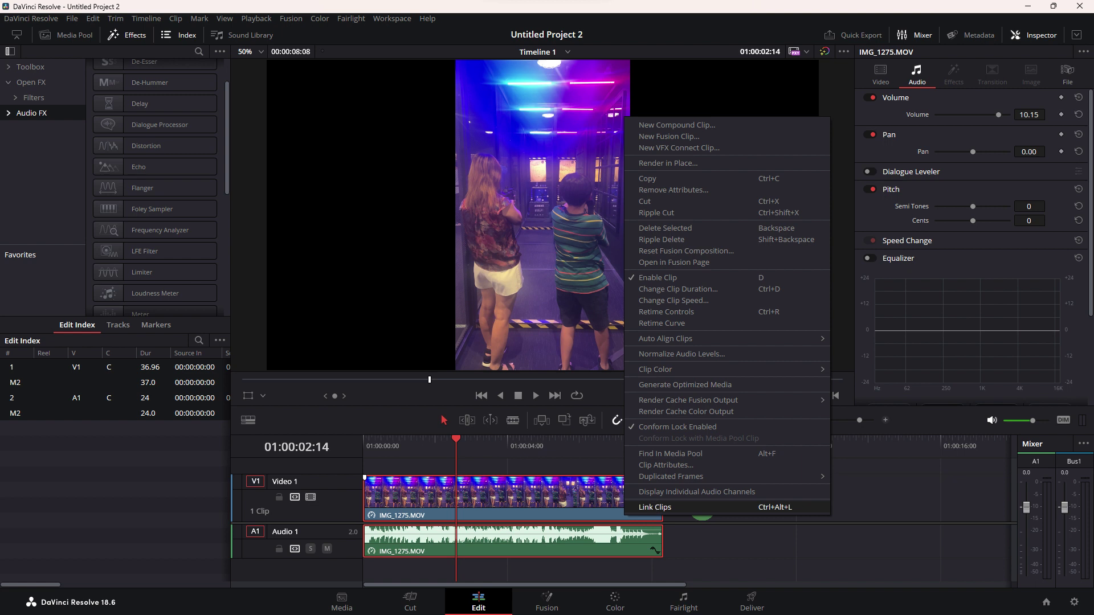
left_click(684, 602)
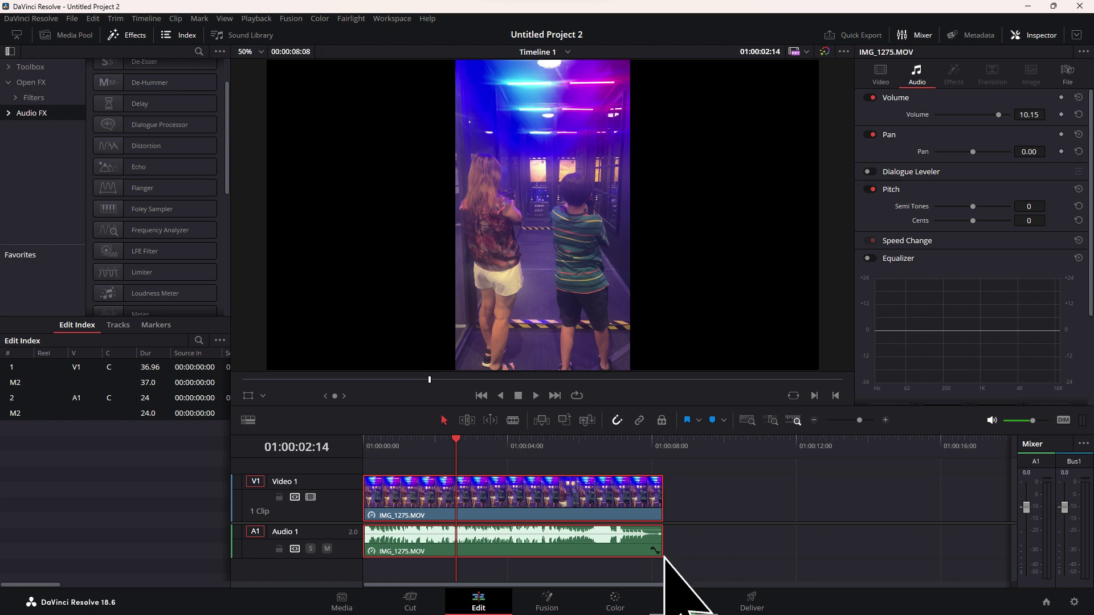
left_click(683, 602)
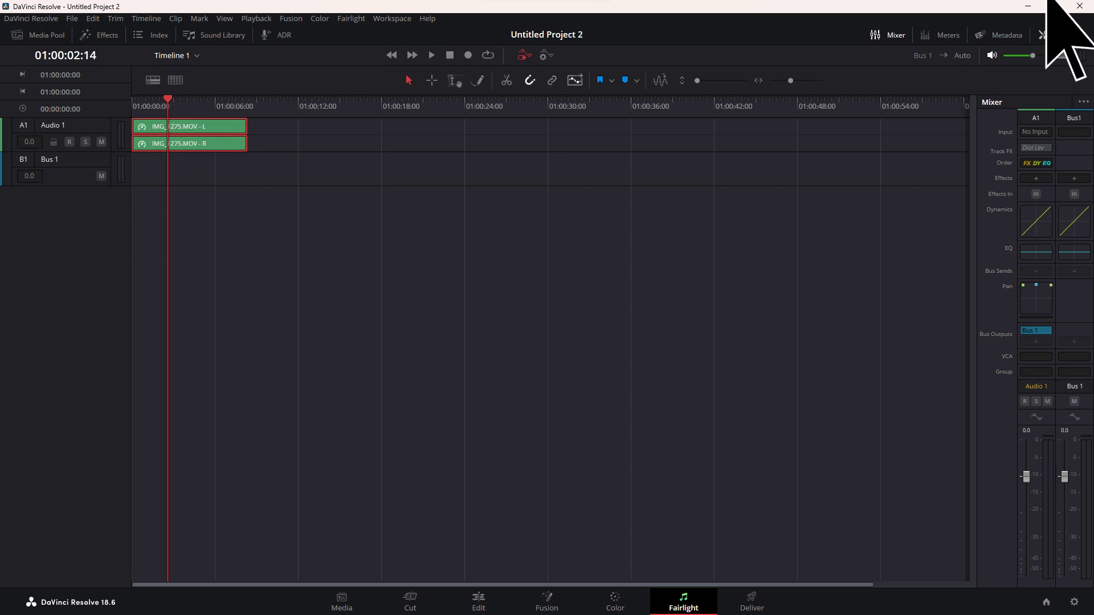
left_click(1068, 34)
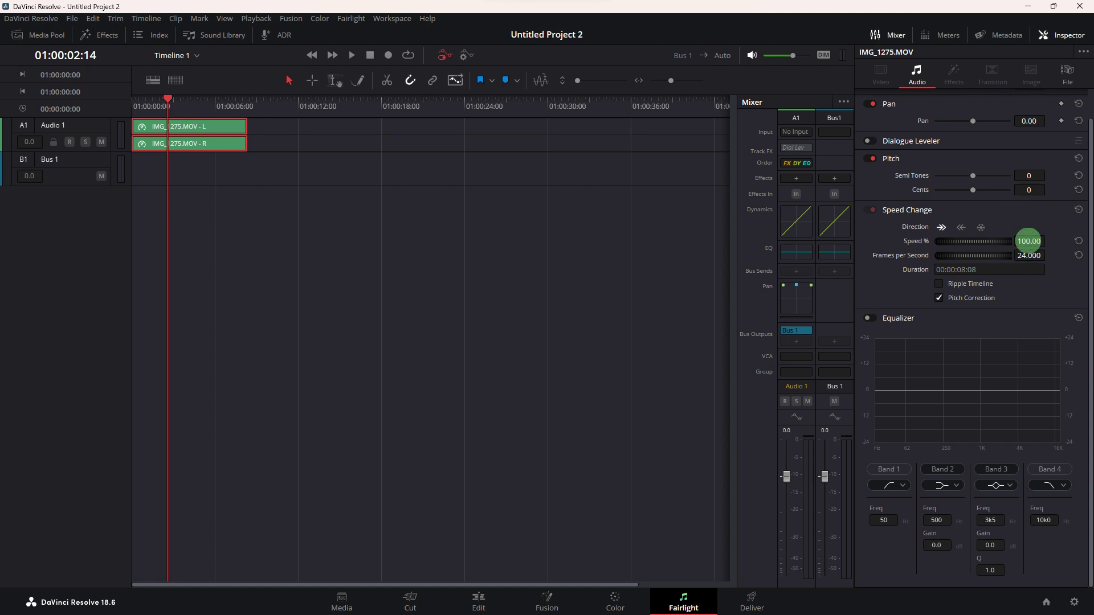
- Raise the IMG_1275.MOV audio speed to 182%, giving 43.680 fps and 00:00:07:01 duration
left_click_drag(1028, 240, 1034, 241)
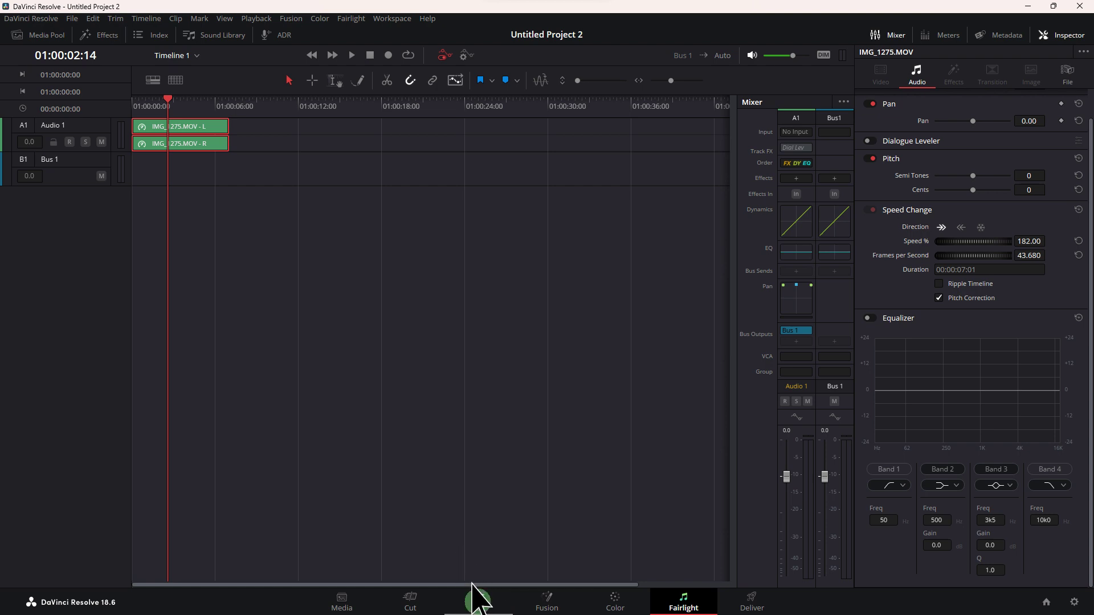
- Return to the Edit page, where the sped-up audio now ends before its video
left_click(479, 601)
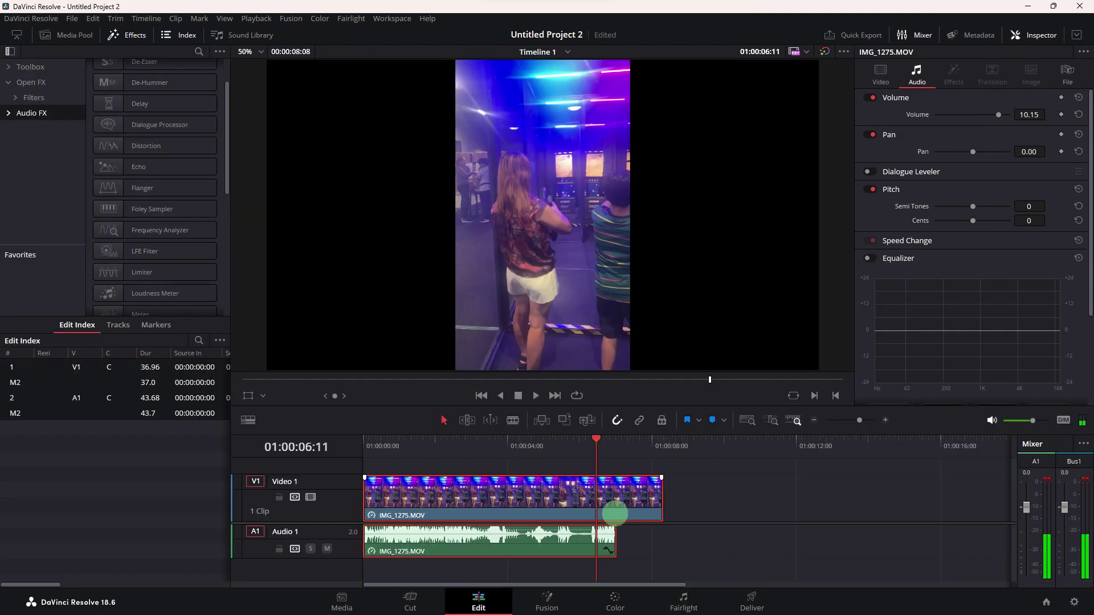